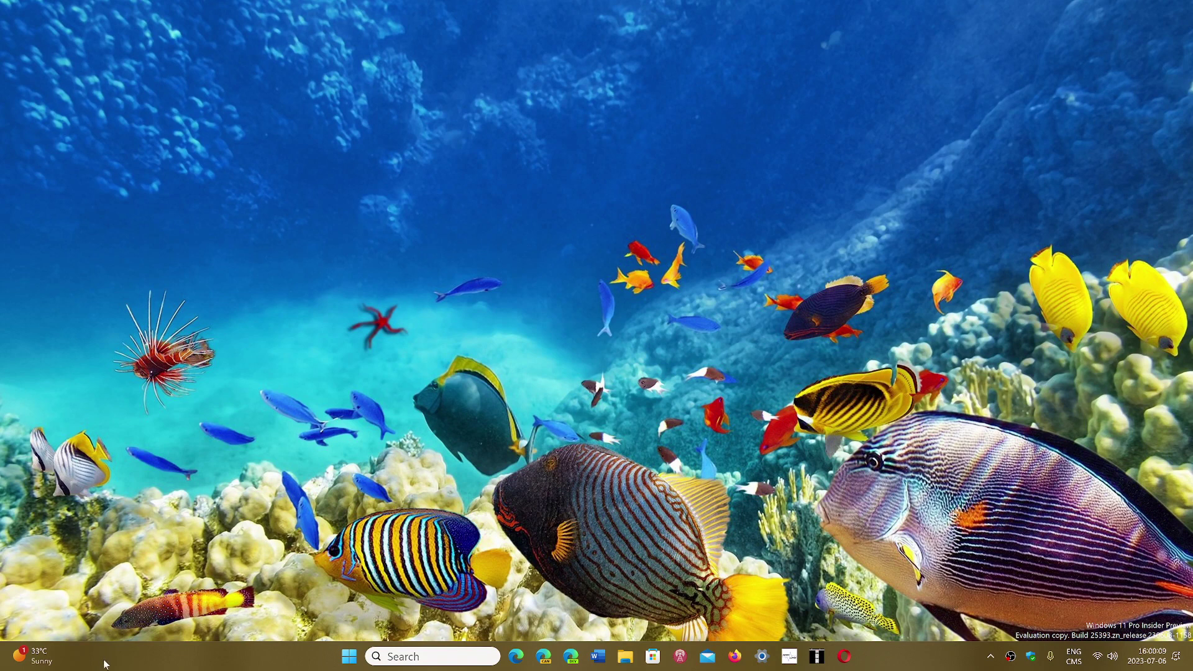
# Open the Start menu showing pinned apps, search and the empty Recommended section
pyautogui.click(350, 659)
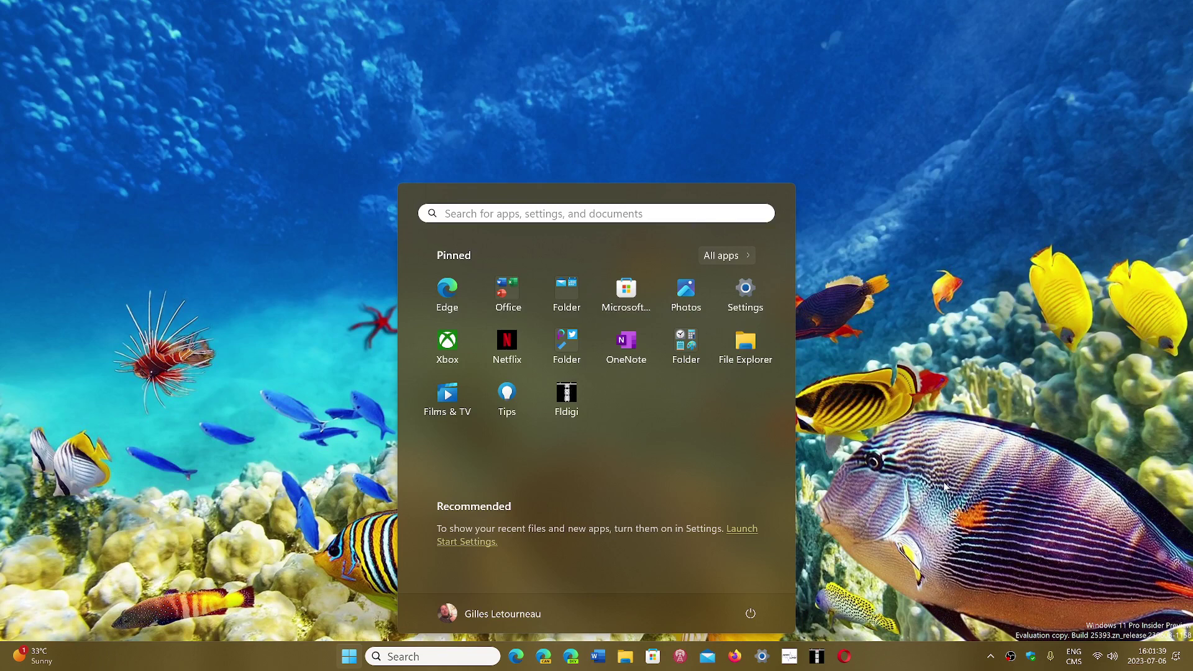
# Close the Start menu with Escape to reveal the coral reef desktop
pyautogui.press('Escape')
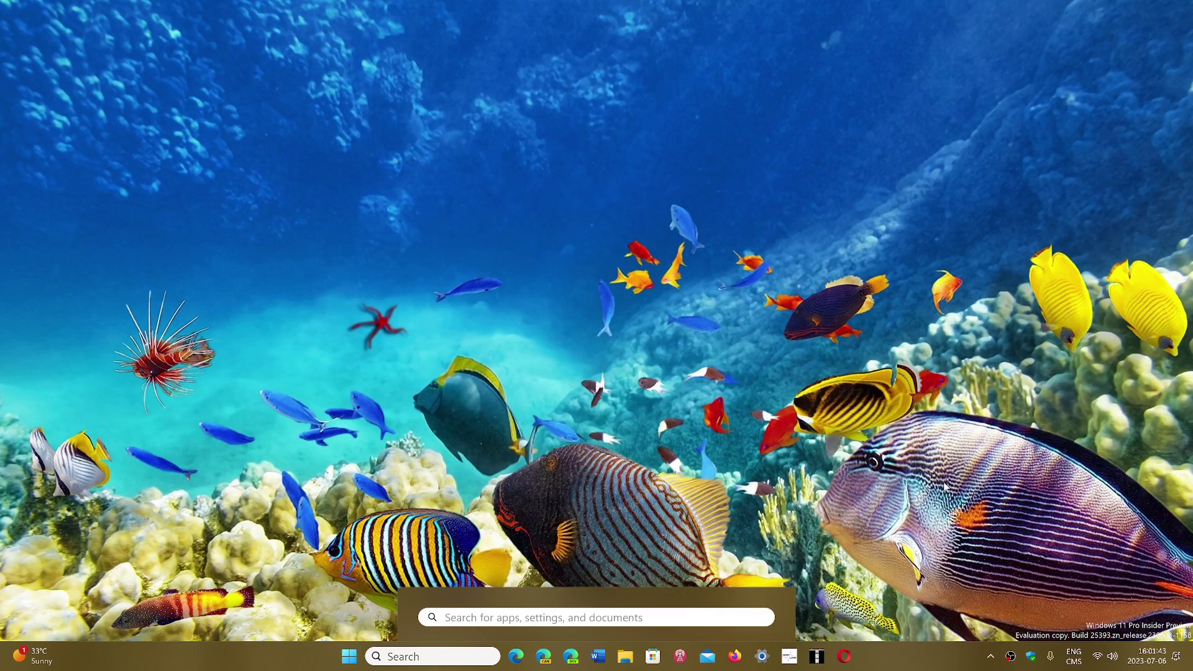